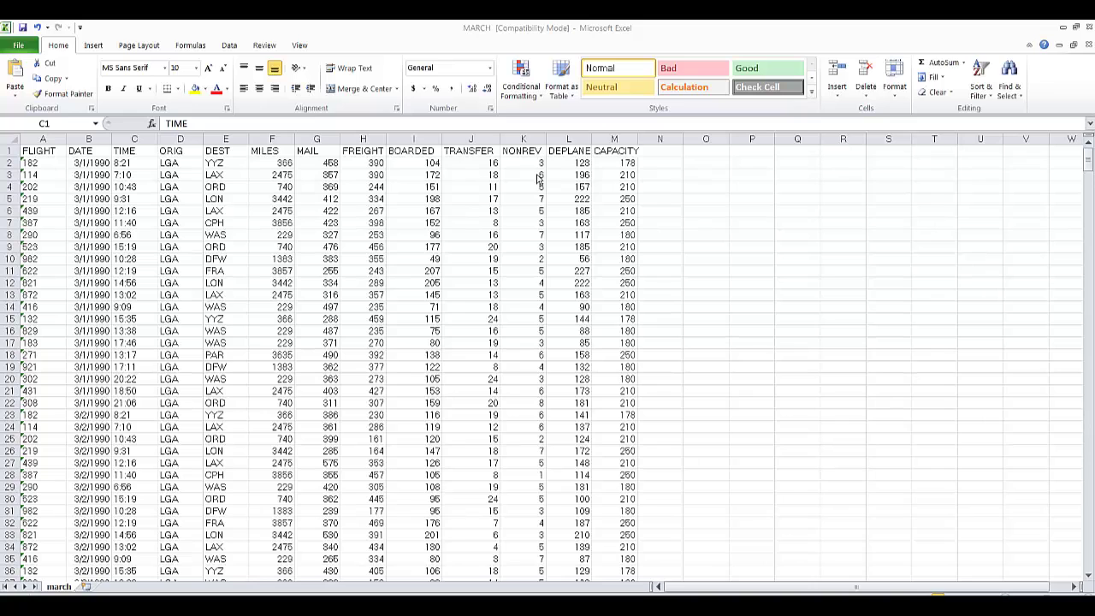
# Close the MARCH.XLS workbook in Excel to reveal the datamgt.sas program
pyautogui.click(1089, 28)
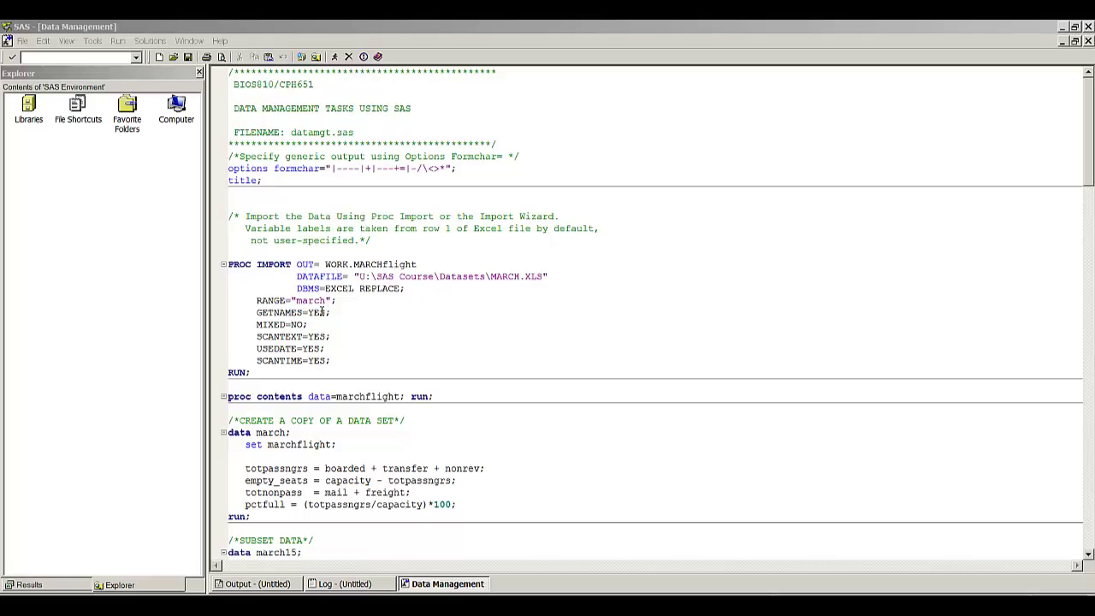
# Submit PROC IMPORT and PROC CONTENTS to list WORK.MARCHFLIGHT's 635 observations and 13 variables
pyautogui.press('F3')
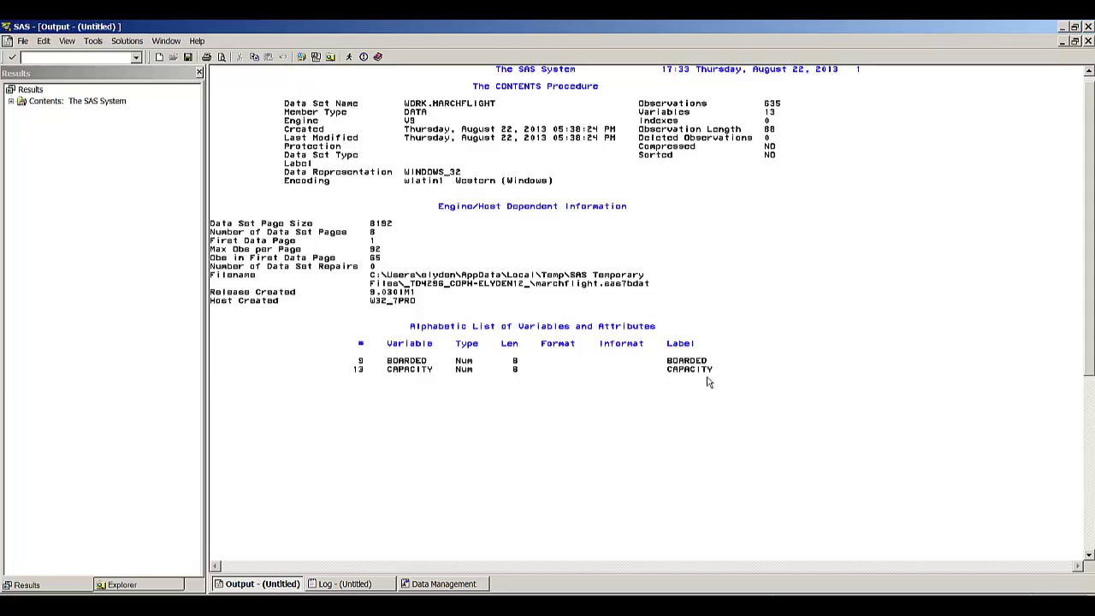
# Page through the contents listing and return to the datamgt.sas DATA step code
pyautogui.press('pagedown')
pyautogui.hotkey('ctrl', 'Tab')
pyautogui.click(564, 391)
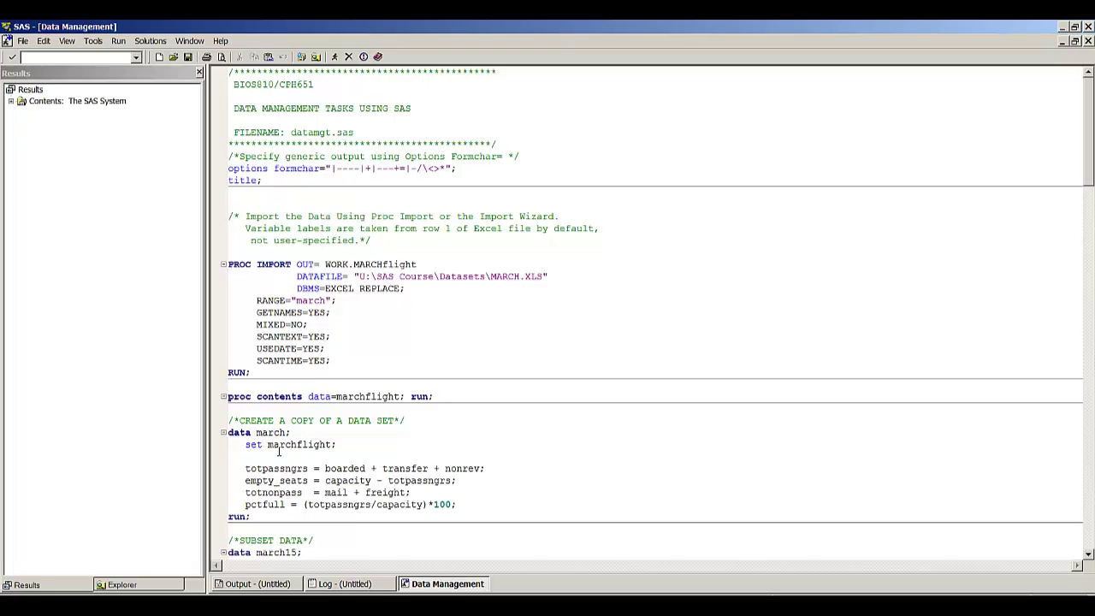
# Scroll the editor down to the march15, london and longflt subset steps
pyautogui.scroll(-7, 331, 476)
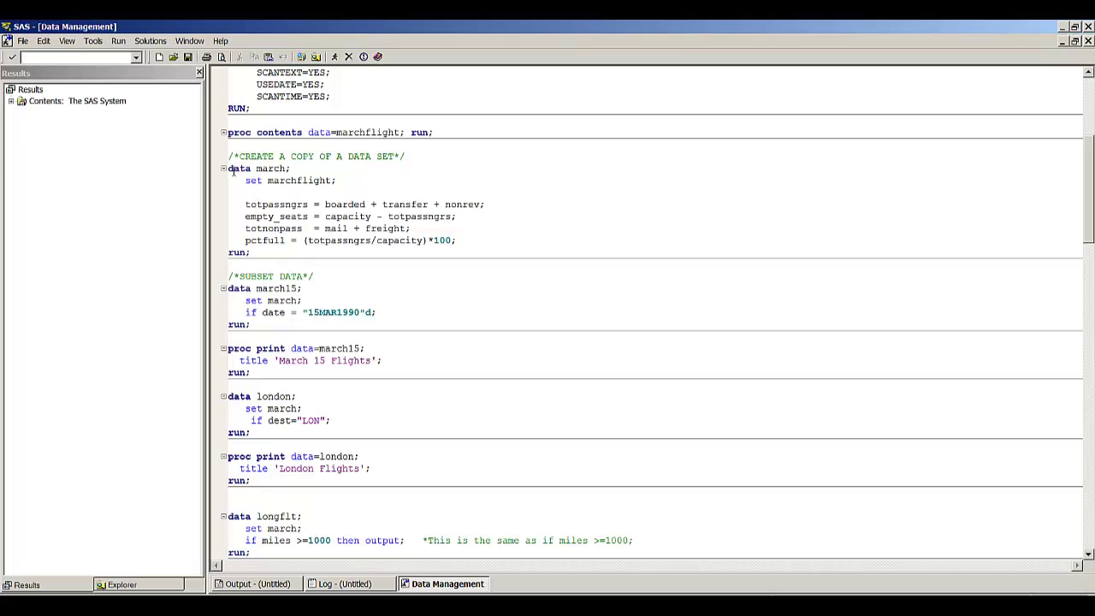
# Run the march copy through March 15 print steps to produce 'March 15 Flights', then return to the code
pyautogui.moveTo(232, 171); pyautogui.dragTo(250, 374)
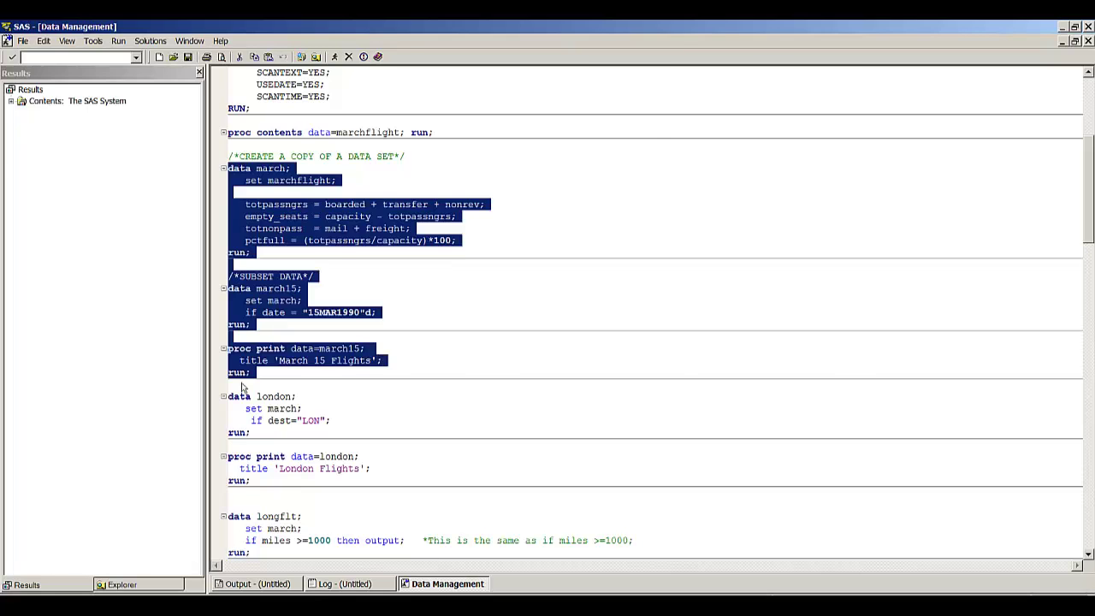
pyautogui.click(334, 56)
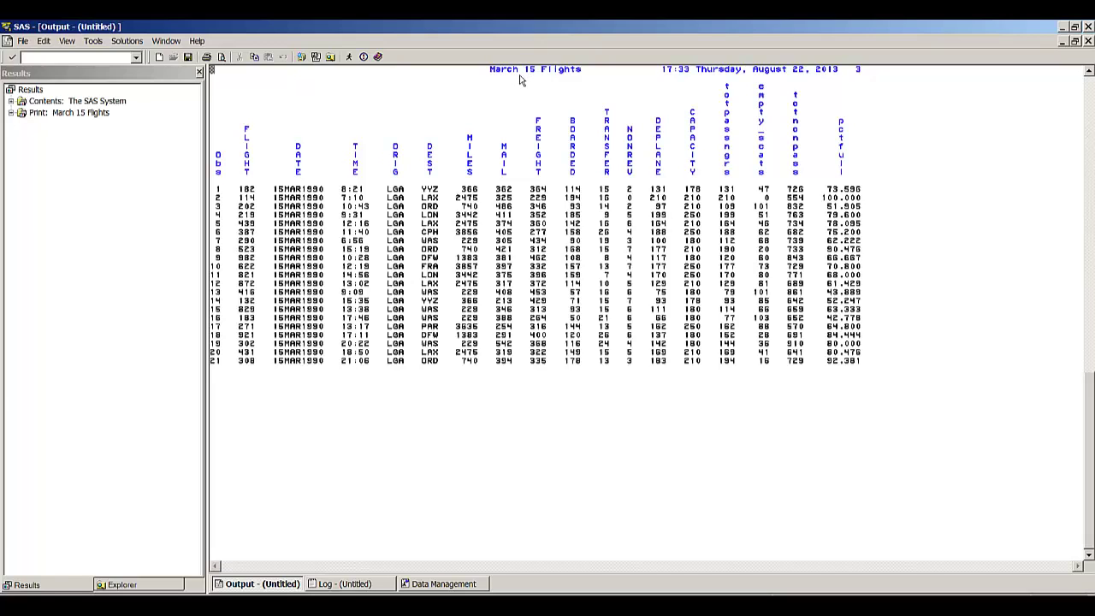
pyautogui.click(443, 583)
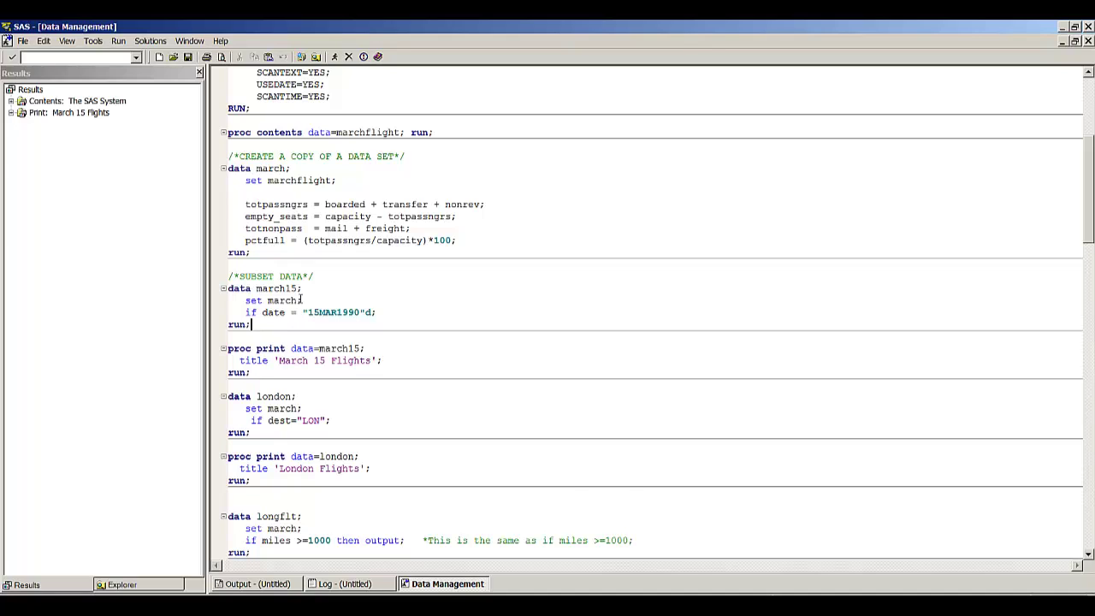
pyautogui.scroll(-3, 301, 298)
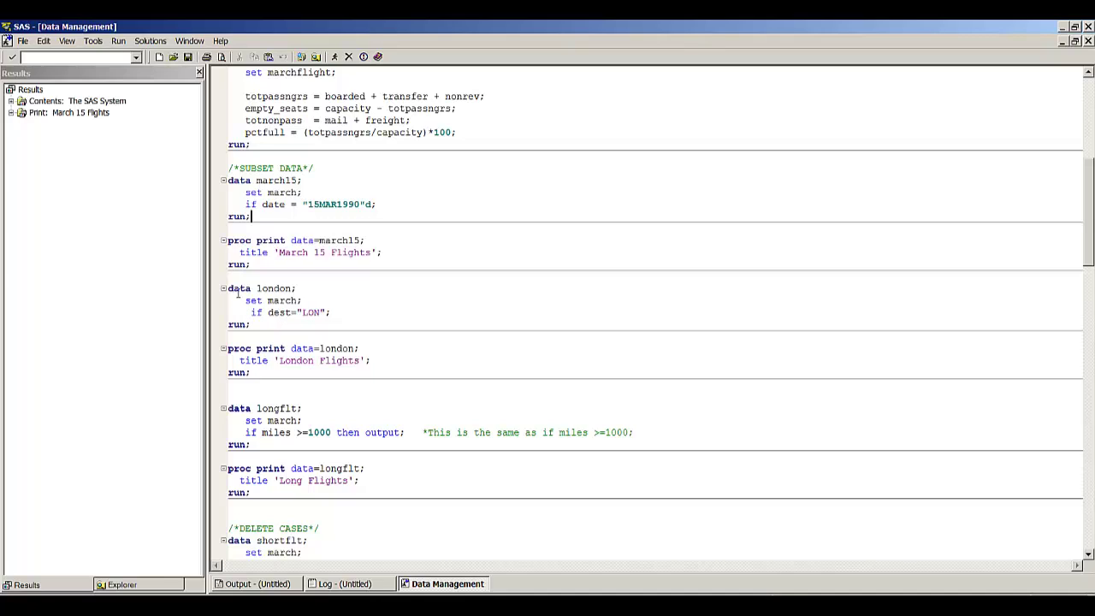
# Run the london subset and print steps, producing the 58-observation 'London Flights' listing
pyautogui.moveTo(228, 288); pyautogui.dragTo(241, 366)
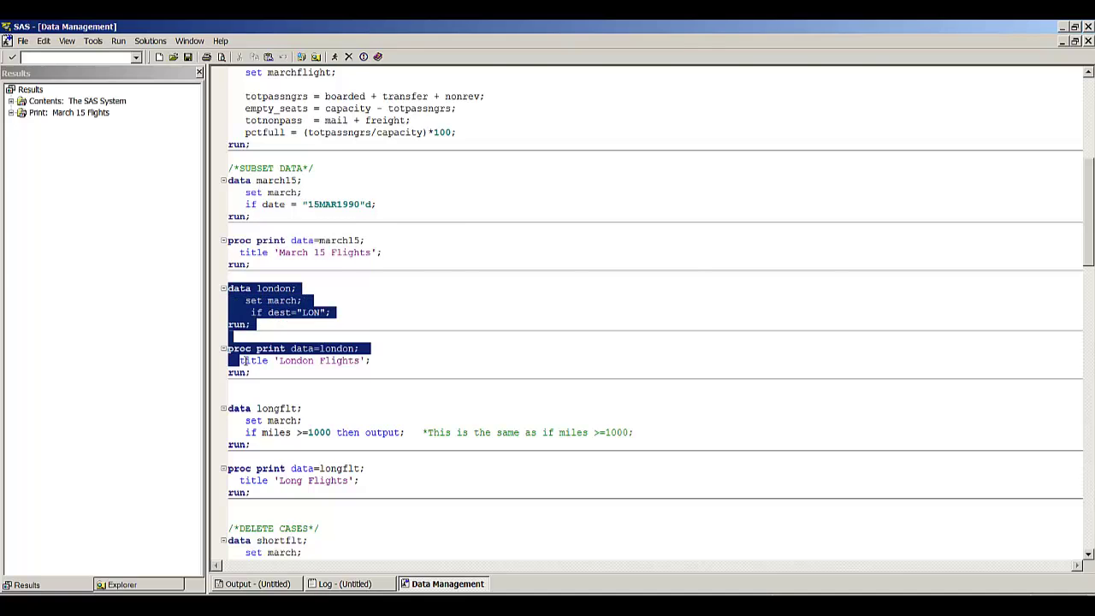
pyautogui.click(333, 56)
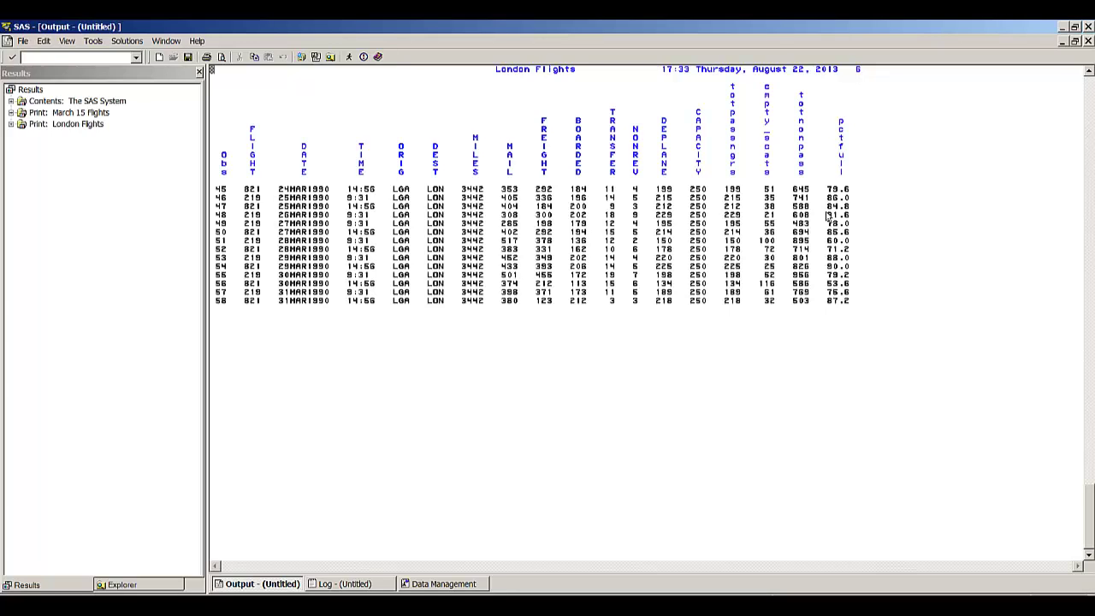
pyautogui.click(443, 584)
pyautogui.click(493, 411)
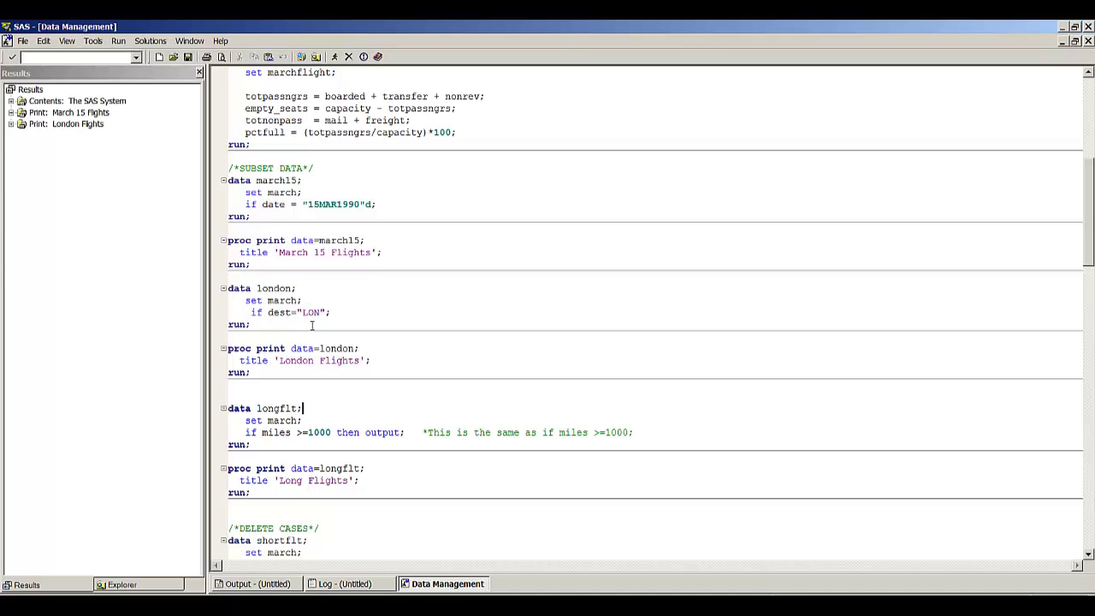
pyautogui.click(366, 315)
pyautogui.write('*If dest')
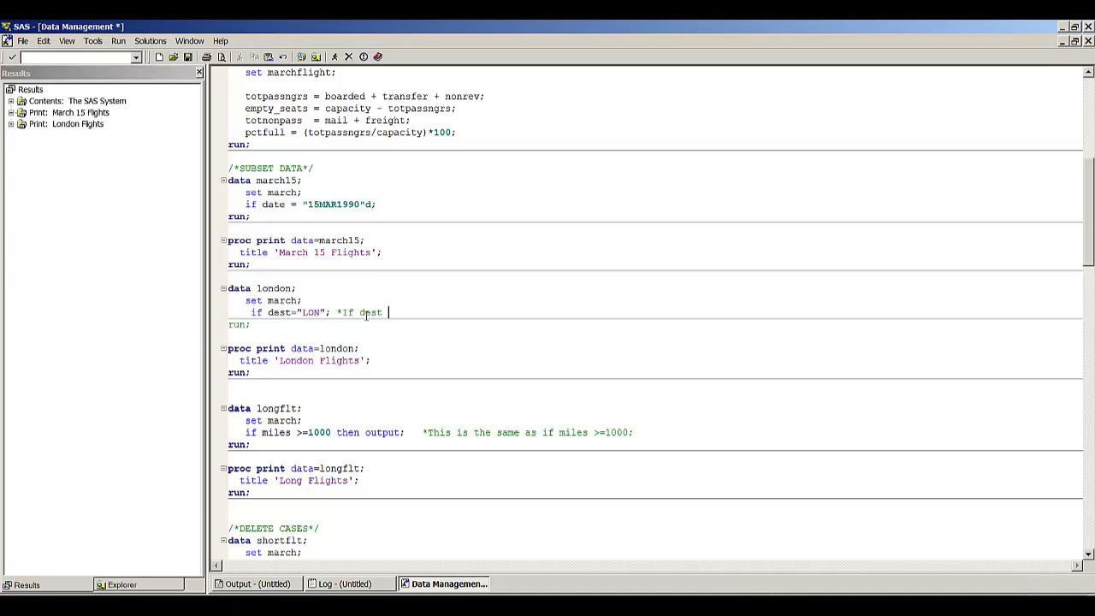
pyautogui.write(' ne "LON" then delete;')
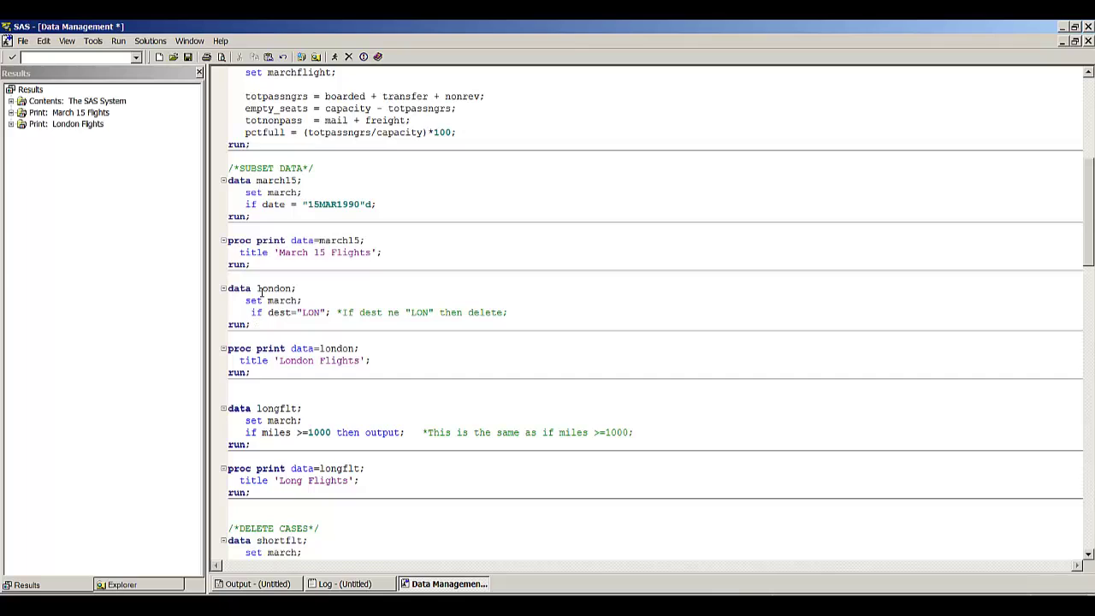
pyautogui.scroll(-5, 261, 293)
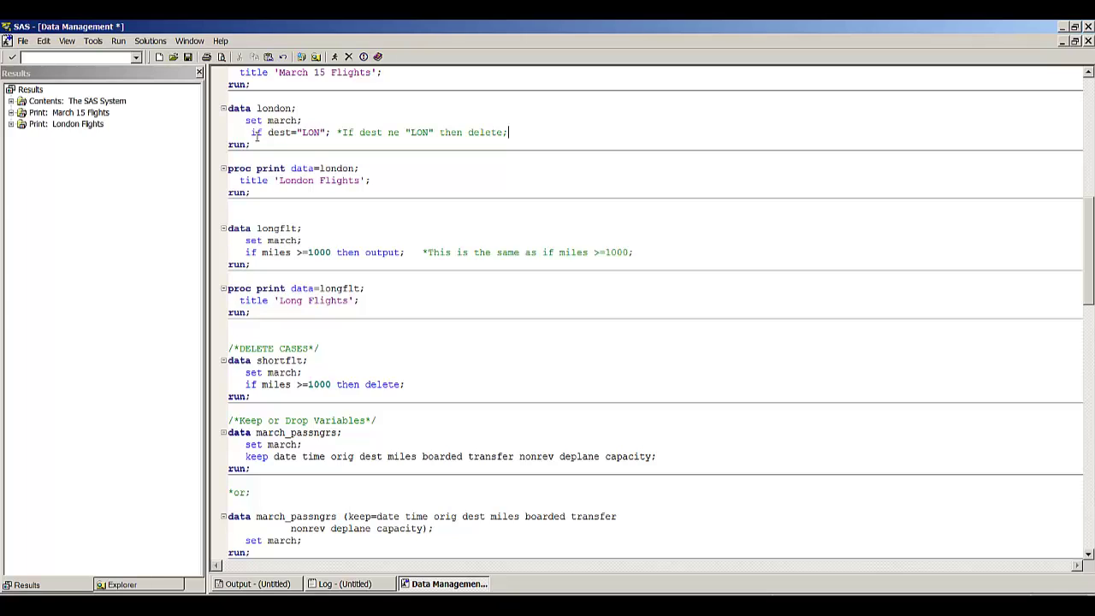
pyautogui.click(328, 134)
pyautogui.write('then outp')
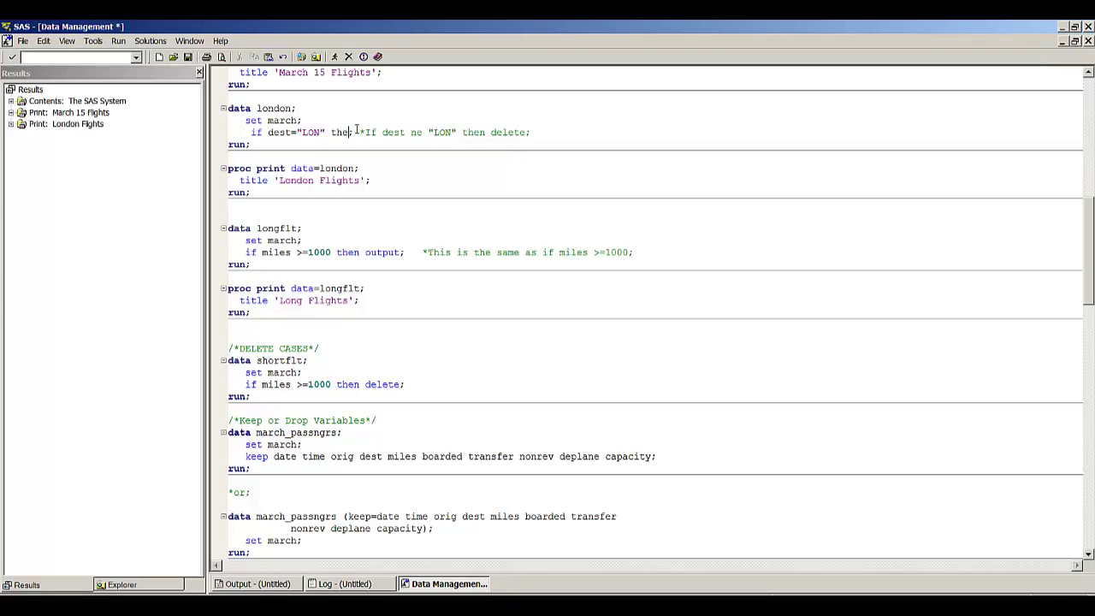
pyautogui.write('ut')
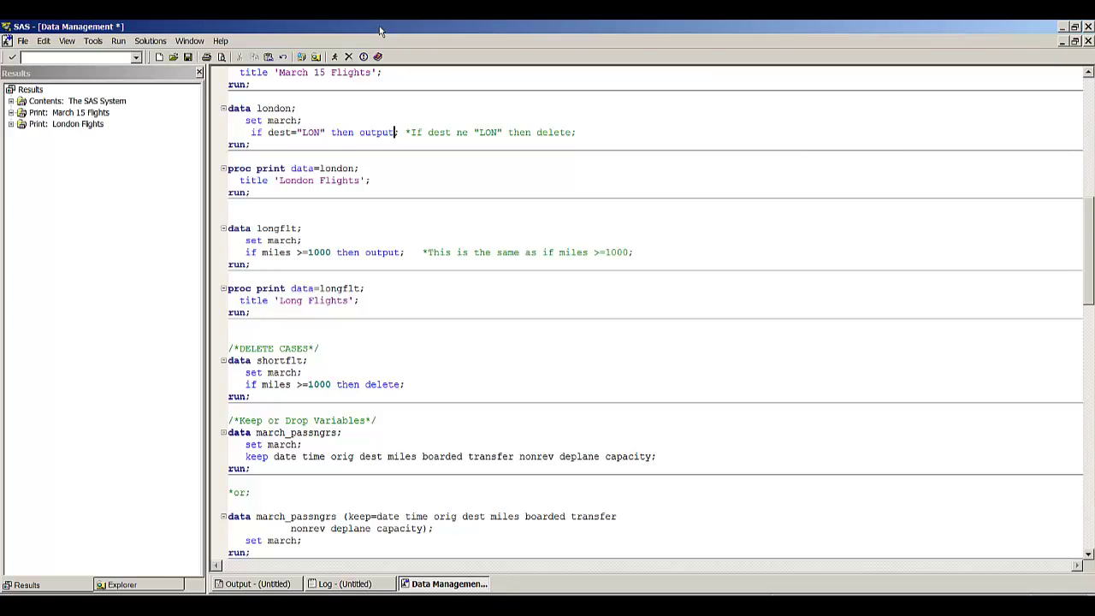
pyautogui.press('BackSpace')
pyautogui.press('BackSpace')
pyautogui.press('BackSpace')
pyautogui.press('BackSpace')
pyautogui.press('BackSpace')
pyautogui.press('BackSpace')
pyautogui.press('BackSpace')
pyautogui.press('BackSpace')
pyautogui.press('BackSpace')
pyautogui.press('BackSpace')
pyautogui.press('BackSpace')
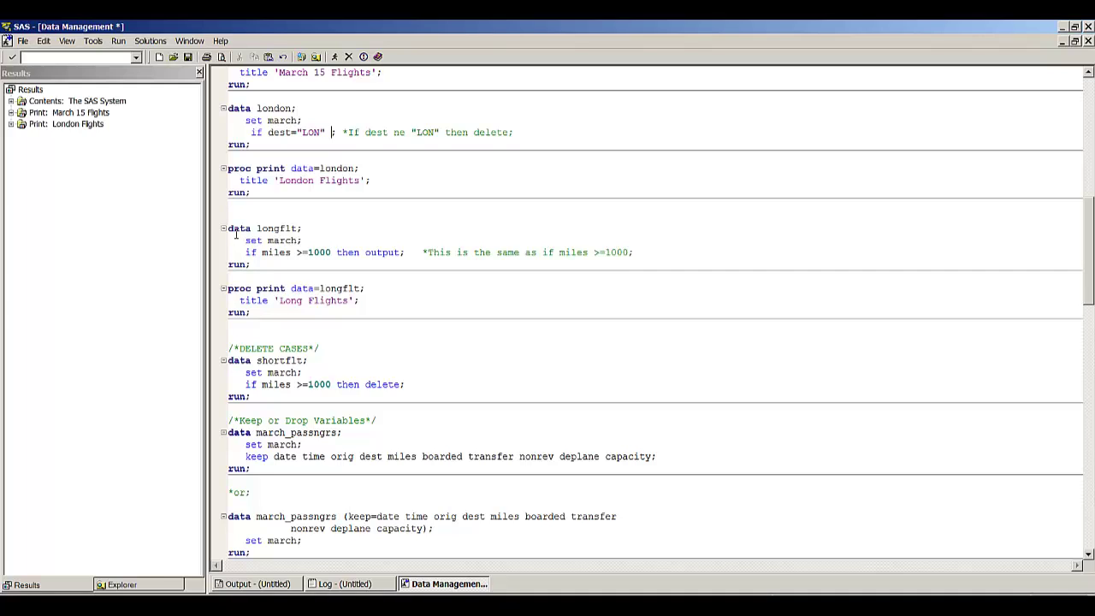
# Run the longflt subset and print, producing the 'Long Flights' listing of 1000+ mile flights
pyautogui.moveTo(226, 228); pyautogui.dragTo(273, 317)
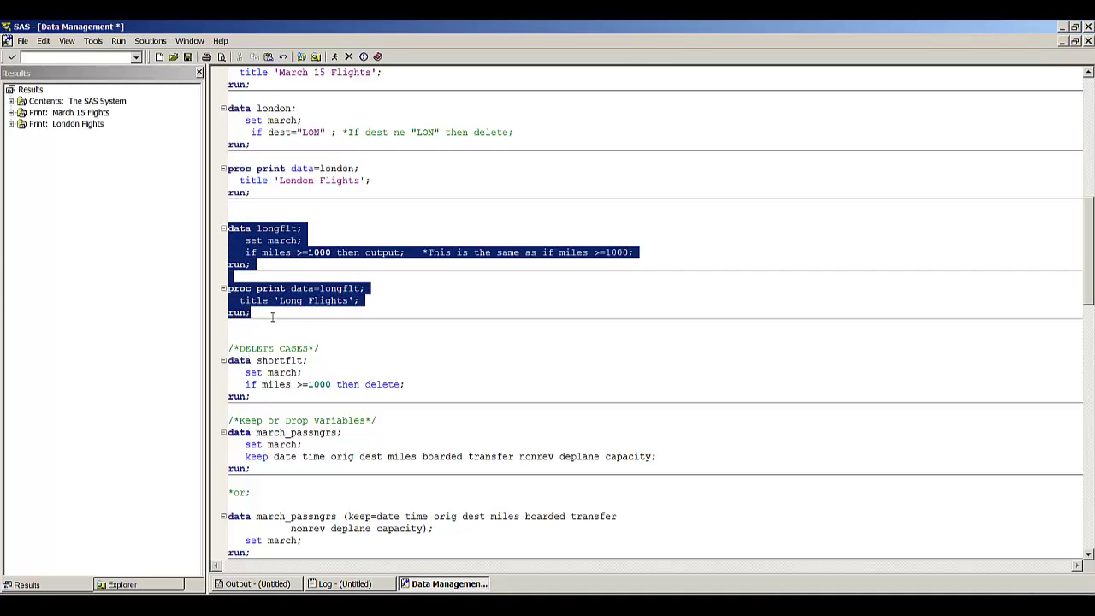
pyautogui.click(340, 63)
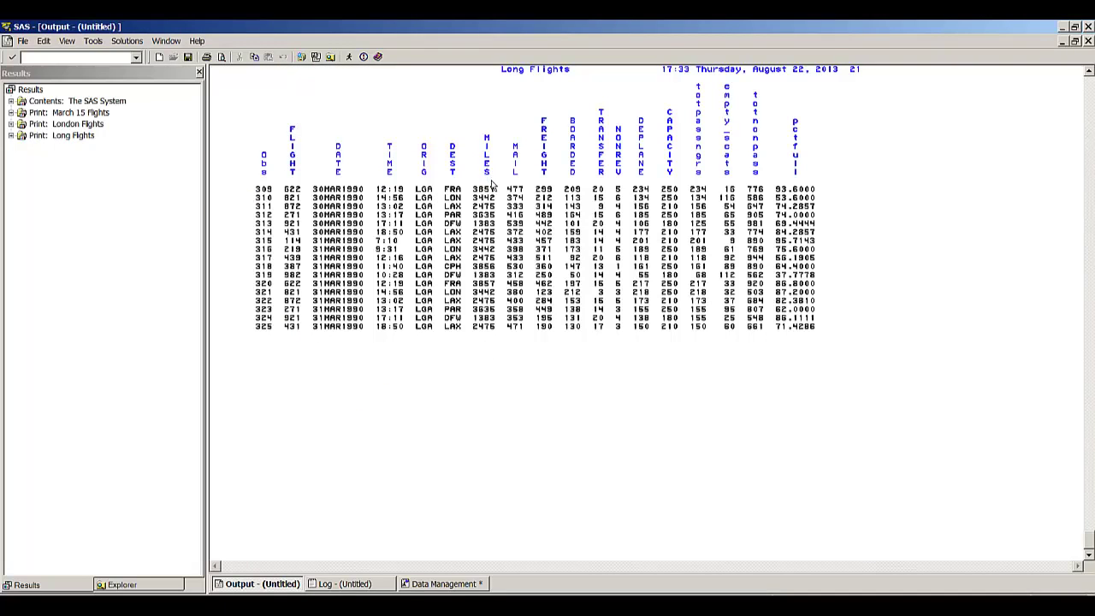
pyautogui.hotkey('ctrl', 'Tab')
pyautogui.click(427, 328)
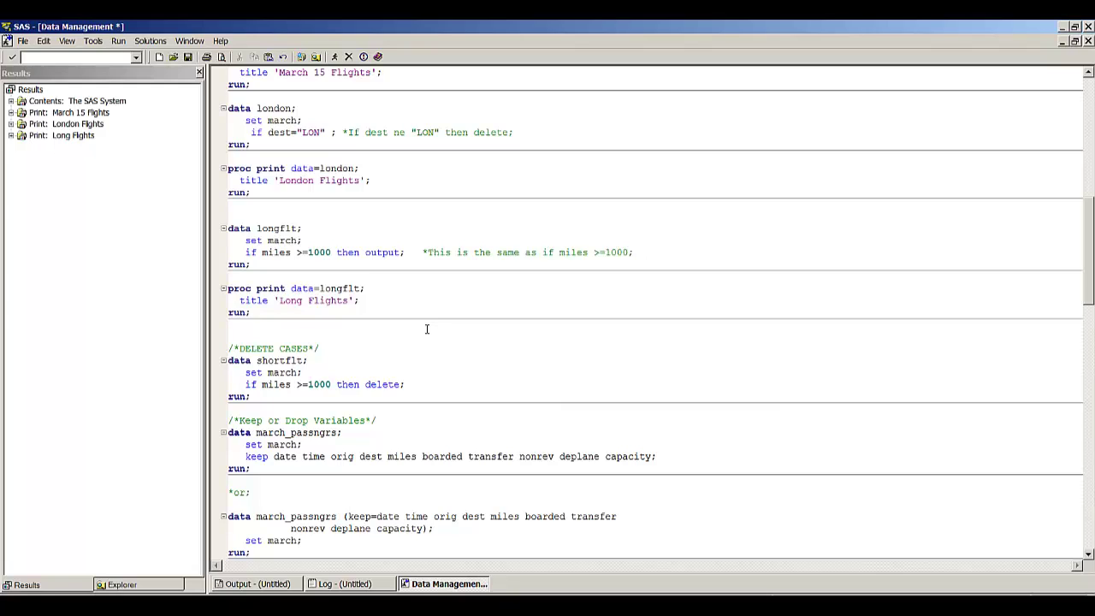
pyautogui.press('Down')
pyautogui.press('Down')
pyautogui.press('Up')
pyautogui.press('Up')
pyautogui.press('Up')
pyautogui.press('Down')
pyautogui.press('Up')
pyautogui.press('Down')
pyautogui.press('Down')
pyautogui.press('Right')
pyautogui.press('Right')
pyautogui.press('Right')
pyautogui.press('Right')
pyautogui.press('Right')
pyautogui.press('Right')
pyautogui.press('Right')
pyautogui.press('Right')
pyautogui.press('Right')
pyautogui.press('Right')
pyautogui.press('Right')
pyautogui.press('Right')
pyautogui.press('Right')
pyautogui.press('Right')
pyautogui.press('Right')
pyautogui.press('Right')
pyautogui.press('Right')
pyautogui.press('Home')
pyautogui.press('Down')
pyautogui.press('Down')
pyautogui.press('Down')
pyautogui.press('Down')
pyautogui.press('Down')
pyautogui.press('Down')
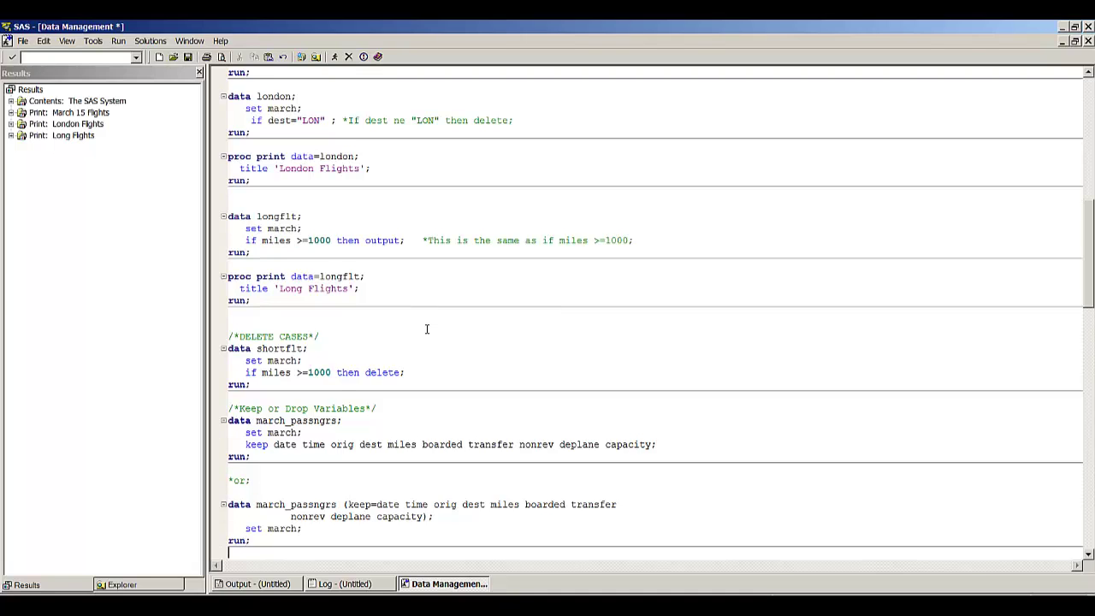
pyautogui.press('Up')
pyautogui.press('Up')
pyautogui.press('Up')
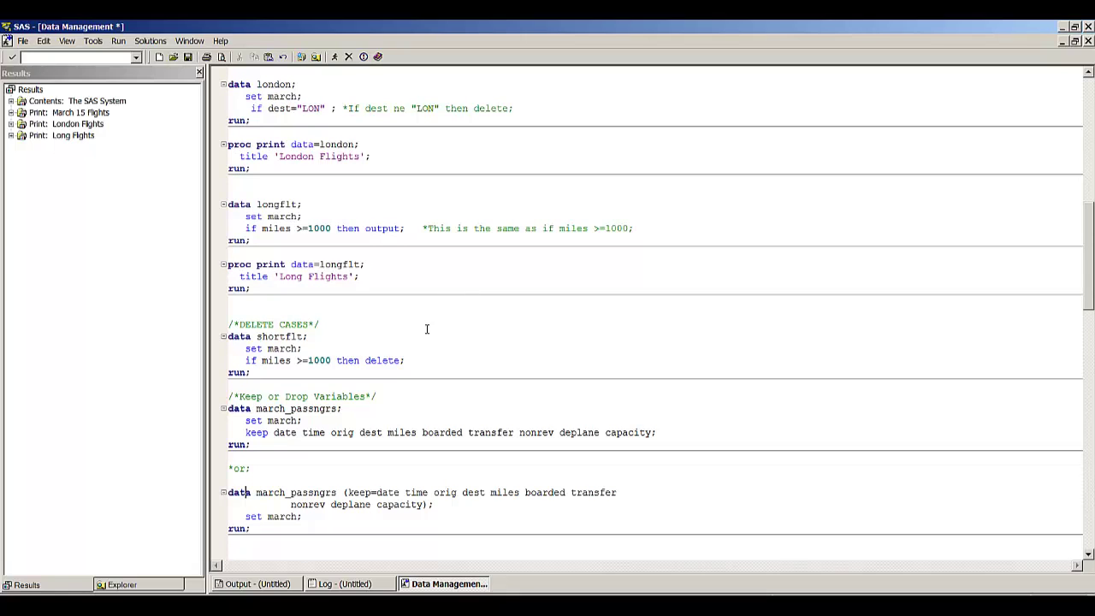
pyautogui.hotkey('ctrl', 'Right')
pyautogui.hotkey('ctrl', 'Right')
pyautogui.press('Right')
pyautogui.press('Right')
pyautogui.press('Right')
pyautogui.press('Right')
pyautogui.press('Right')
pyautogui.press('Right')
pyautogui.press('Right')
pyautogui.press('Right')
pyautogui.press('Right')
pyautogui.press('Right')
pyautogui.press('Right')
pyautogui.press('Up')
pyautogui.press('Up')
pyautogui.press('Up')
pyautogui.press('Up')
pyautogui.press('Down')
pyautogui.press('Down')
pyautogui.press('Down')
pyautogui.press('Down')
pyautogui.press('Down')
pyautogui.press('Down')
pyautogui.press('Down')
pyautogui.press('Down')
pyautogui.press('Down')
pyautogui.press('Down')
pyautogui.press('Down')
pyautogui.press('Down')
pyautogui.press('Down')
pyautogui.press('Down')
pyautogui.press('Down')
pyautogui.press('Down')
pyautogui.press('Down')
pyautogui.press('Down')
pyautogui.press('Down')
pyautogui.press('Down')
pyautogui.press('Down')
pyautogui.press('Down')
pyautogui.press('Down')
pyautogui.press('Up')
pyautogui.press('Up')
pyautogui.press('Up')
pyautogui.press('Up')
pyautogui.press('Up')
pyautogui.press('Up')
pyautogui.press('Up')
pyautogui.press('Up')
pyautogui.press('Up')
pyautogui.press('Up')
pyautogui.press('Up')
pyautogui.press('Up')
pyautogui.press('Up')
pyautogui.press('Up')
pyautogui.press('Up')
pyautogui.press('Up')
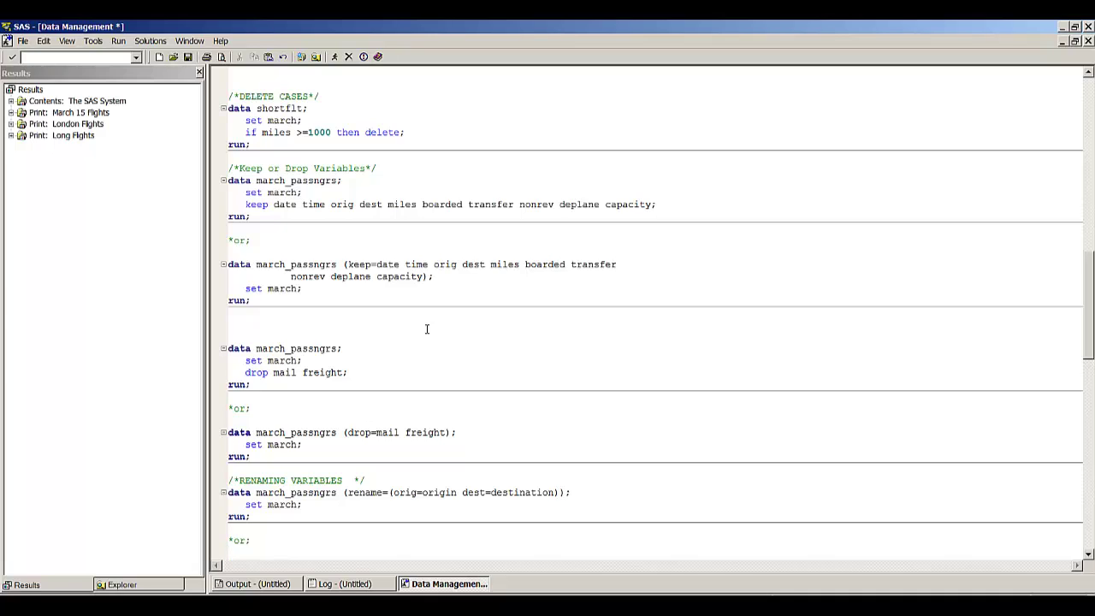
pyautogui.press('Down')
pyautogui.press('Down')
pyautogui.press('Up')
pyautogui.press('Down')
pyautogui.press('Down')
pyautogui.press('Down')
pyautogui.press('Down')
pyautogui.press('Down')
pyautogui.press('Down')
pyautogui.press('Down')
pyautogui.hotkey('ctrl', 'Right')
pyautogui.hotkey('ctrl', 'Right')
pyautogui.hotkey('ctrl', 'Right')
pyautogui.hotkey('ctrl', 'Right')
pyautogui.hotkey('ctrl', 'Right')
pyautogui.hotkey('ctrl', 'Right')
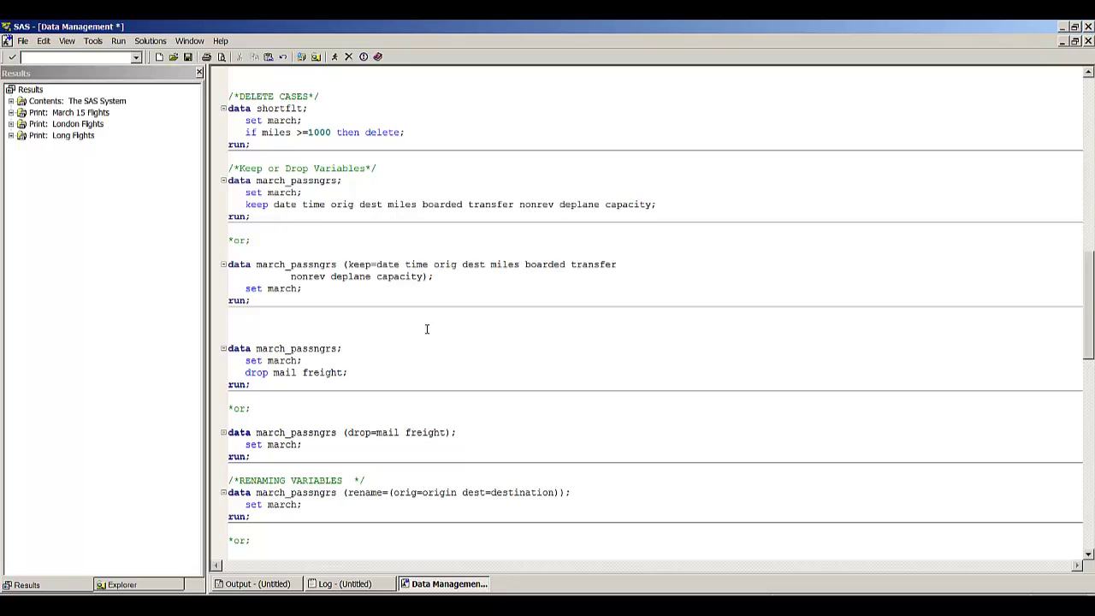